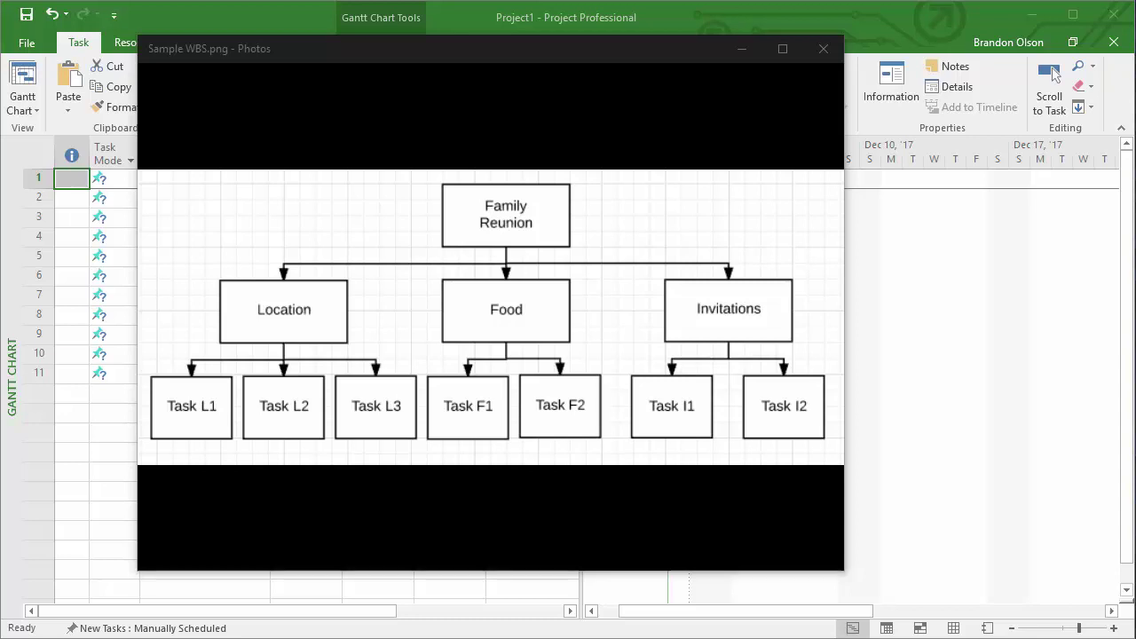
# Compare the Sample WBS diagram with the task list, marking the Family Reunion, Location, Food and Invitations rows and their lower-level tasks.
pyautogui.moveTo(557, 75)
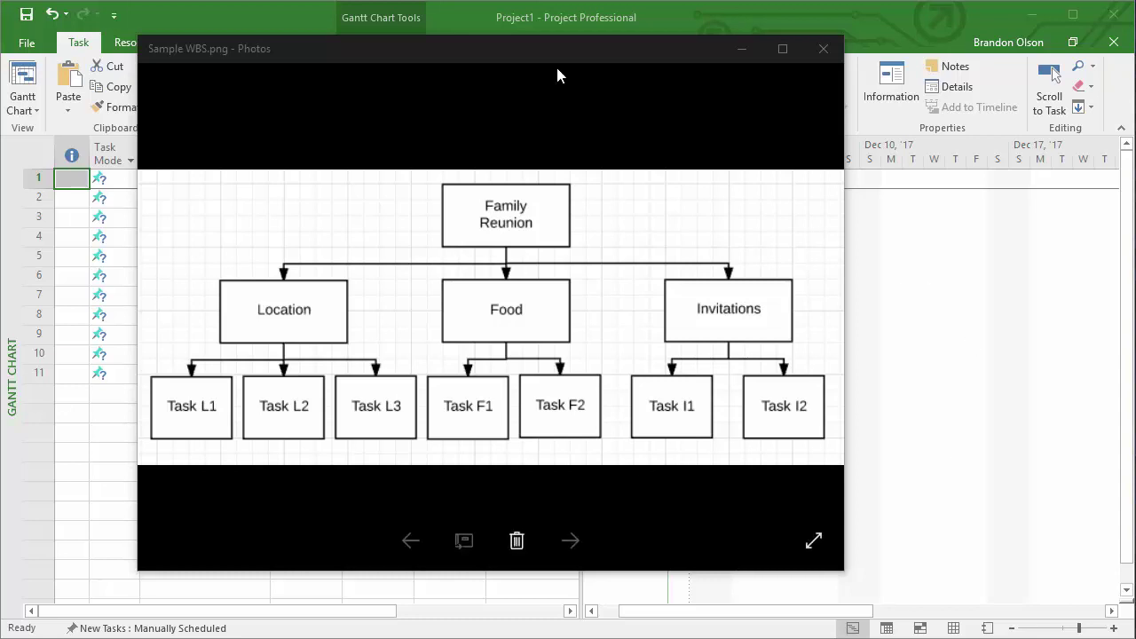
pyautogui.click(741, 51)
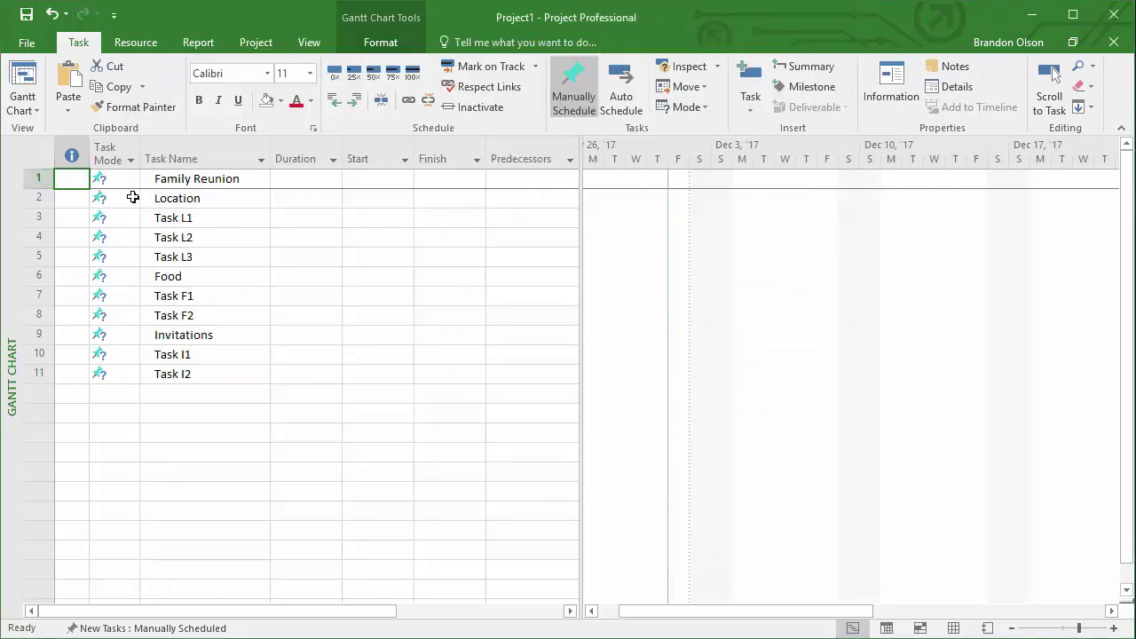
pyautogui.click(201, 180)
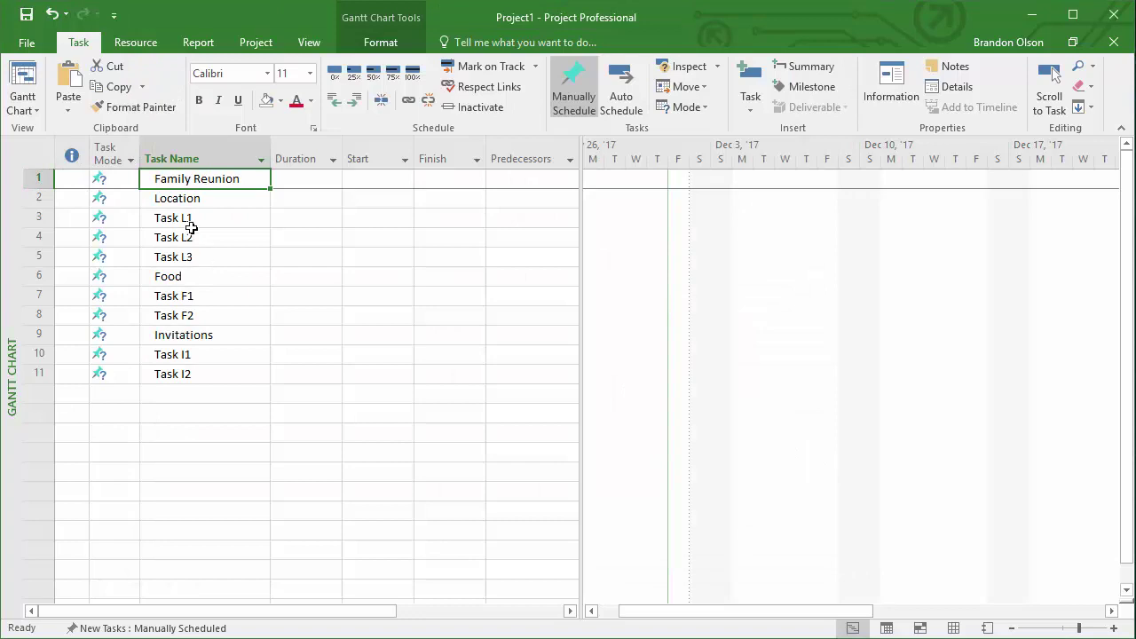
pyautogui.keyDown('shift'); pyautogui.click(193, 196); pyautogui.keyUp('shift')
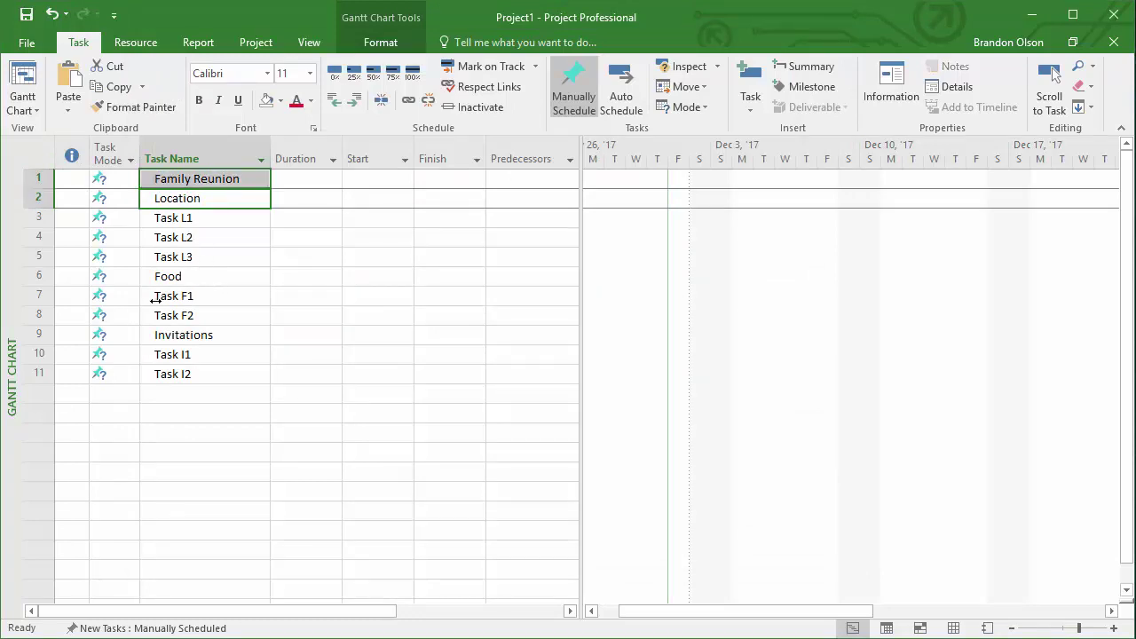
pyautogui.keyDown('ctrl'); pyautogui.click(174, 277); pyautogui.keyUp('ctrl')
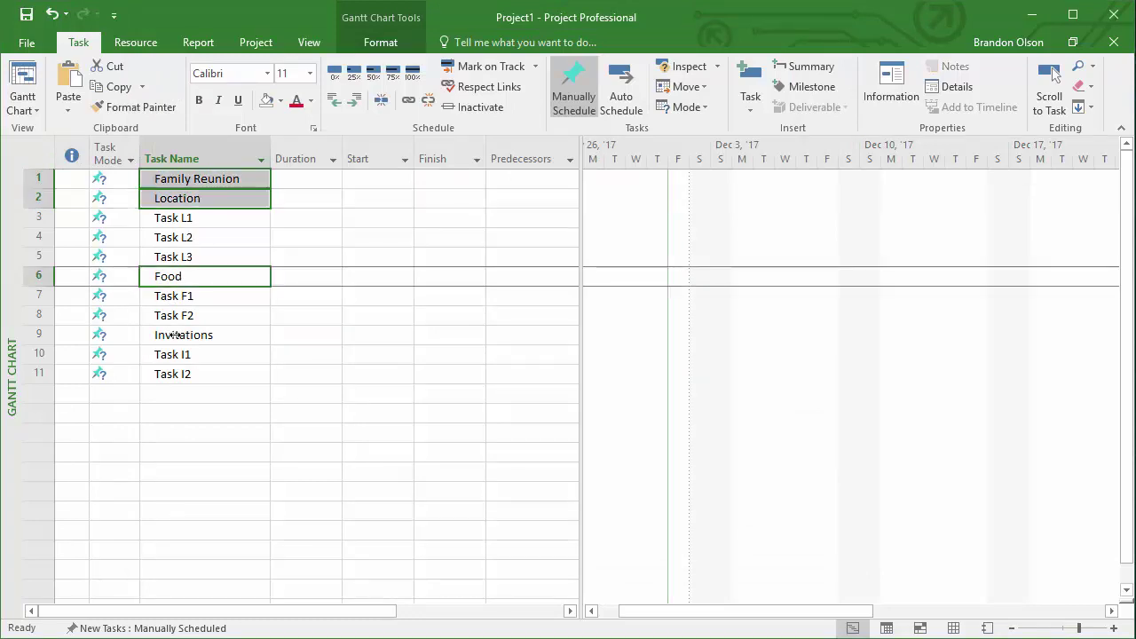
pyautogui.keyDown('ctrl'); pyautogui.click(176, 339); pyautogui.keyUp('ctrl')
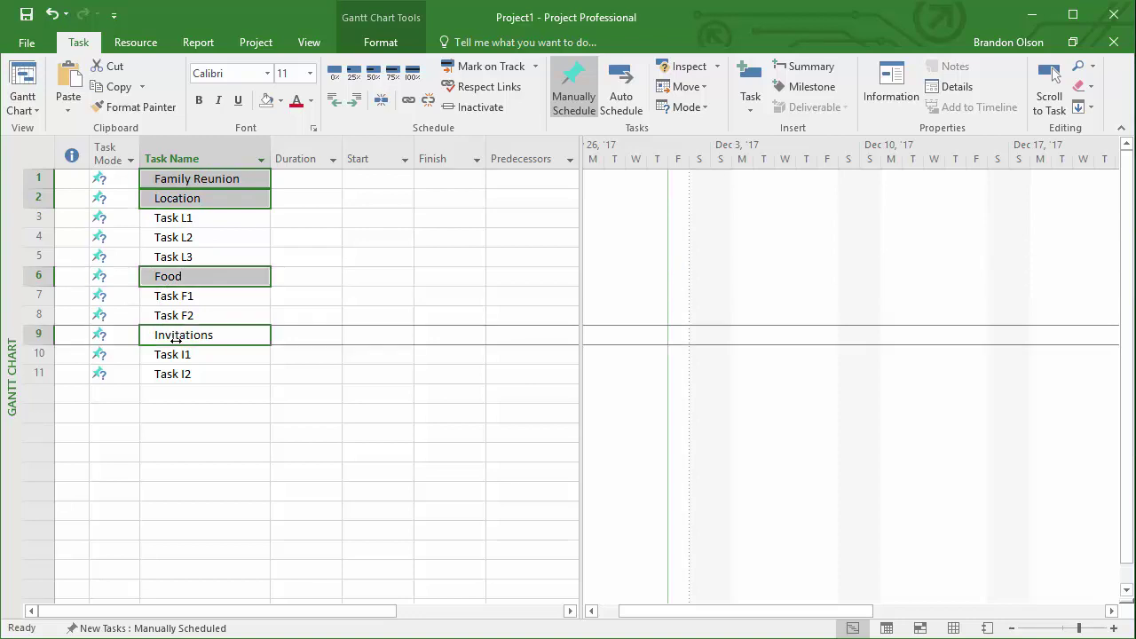
pyautogui.moveTo(186, 216); pyautogui.dragTo(183, 315)
pyautogui.click(193, 256)
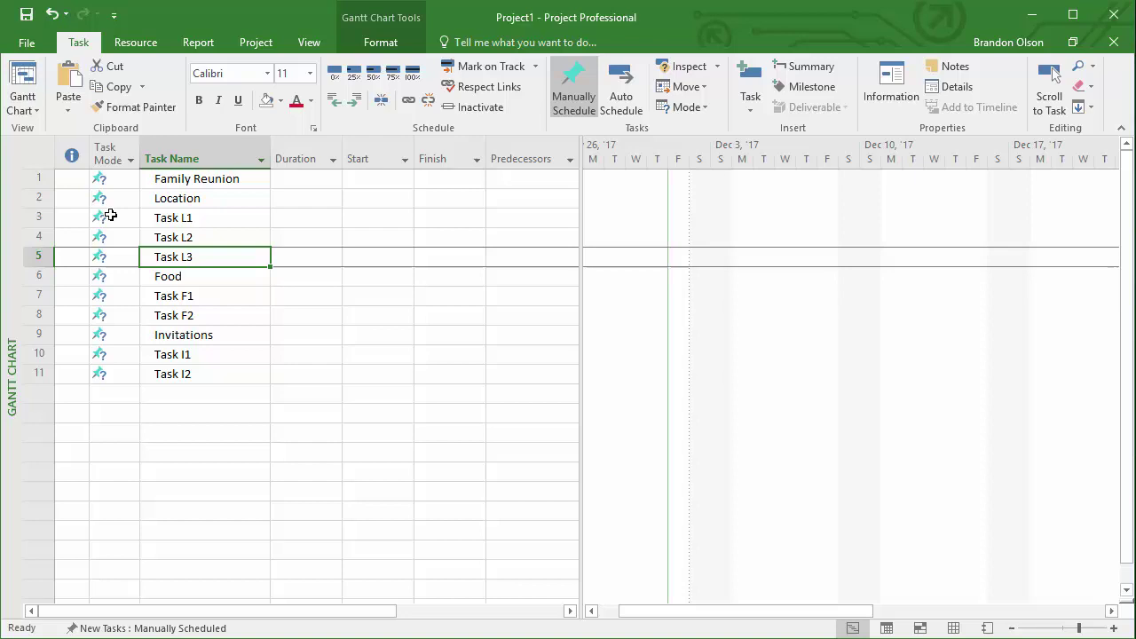
pyautogui.hotkey('alt', 'Tab')
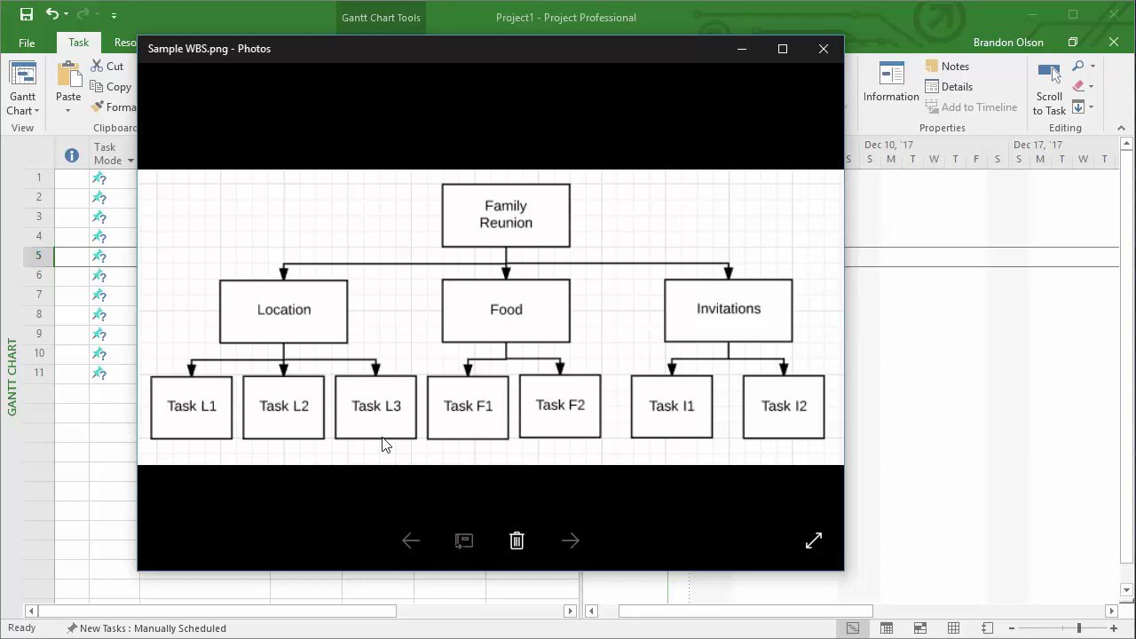
pyautogui.click(441, 633)
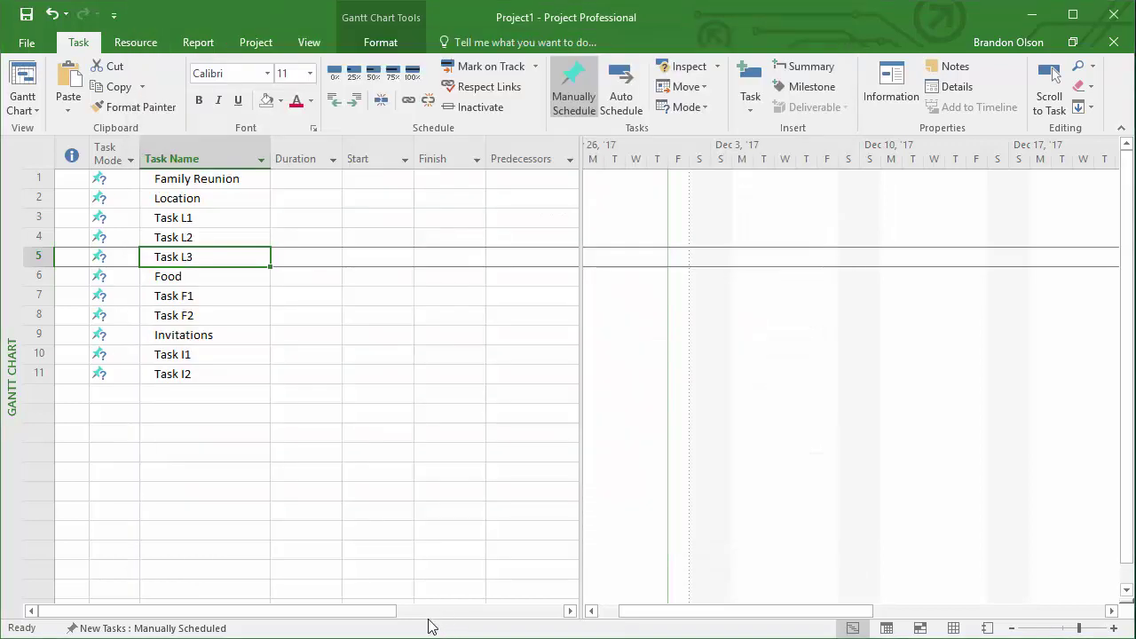
# Indent all tasks from Location through Task I2 one level to make them subtasks of Family Reunion.
pyautogui.click(180, 178)
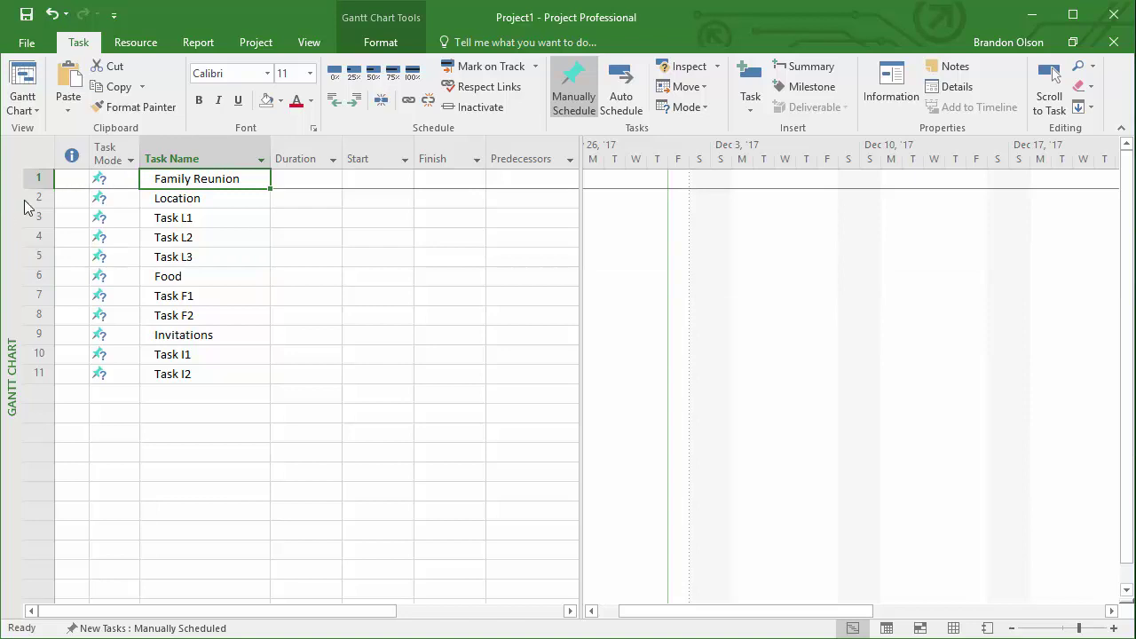
pyautogui.moveTo(37, 198); pyautogui.dragTo(38, 373)
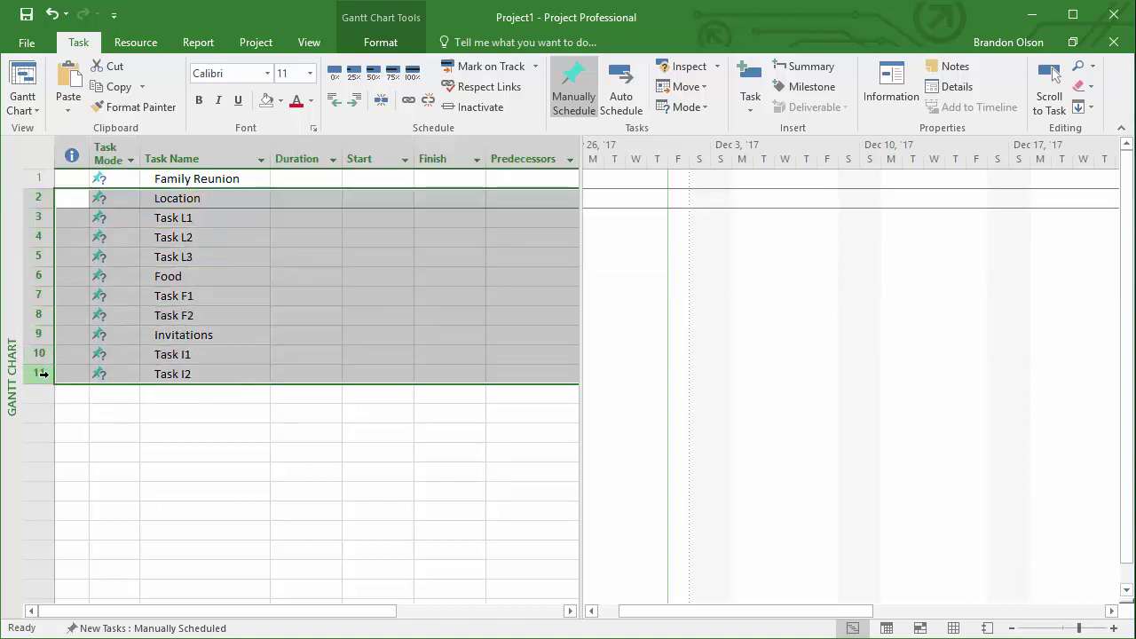
pyautogui.click(354, 100)
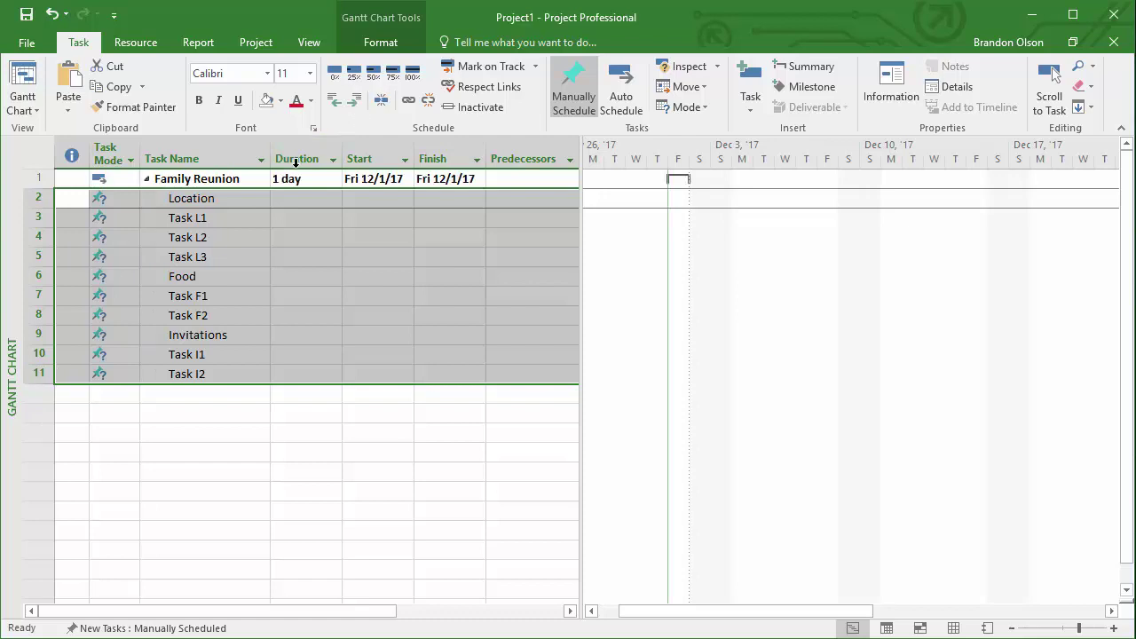
# Indent Task L1, Task L2 and Task L3 one more level to make them subtasks of Location.
pyautogui.click(208, 217)
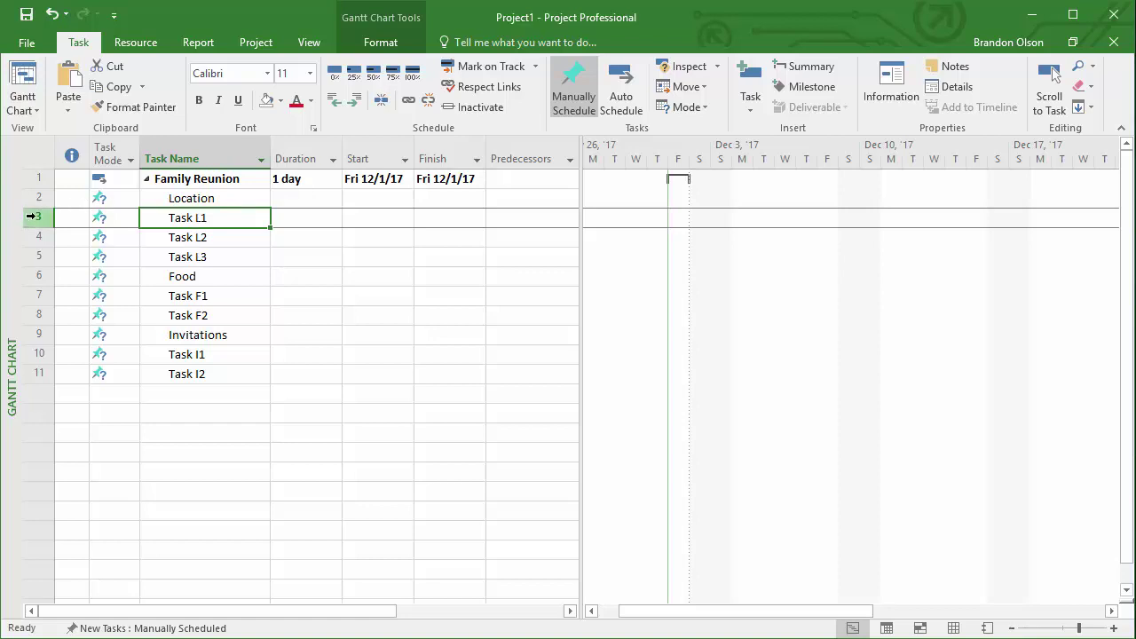
pyautogui.moveTo(30, 218); pyautogui.dragTo(32, 258)
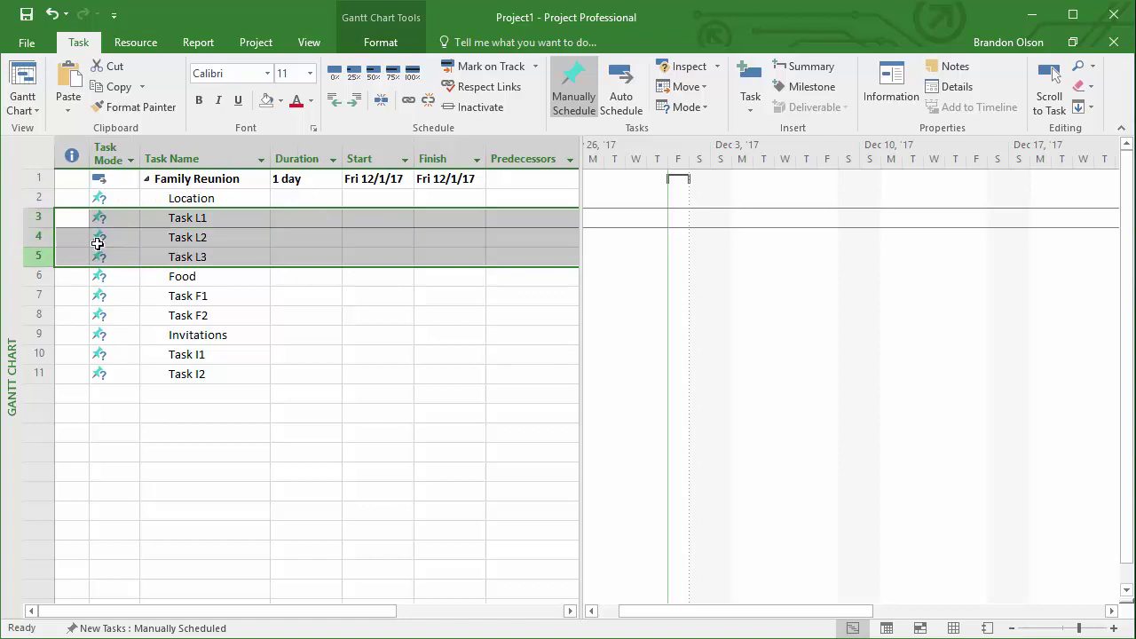
pyautogui.click(357, 98)
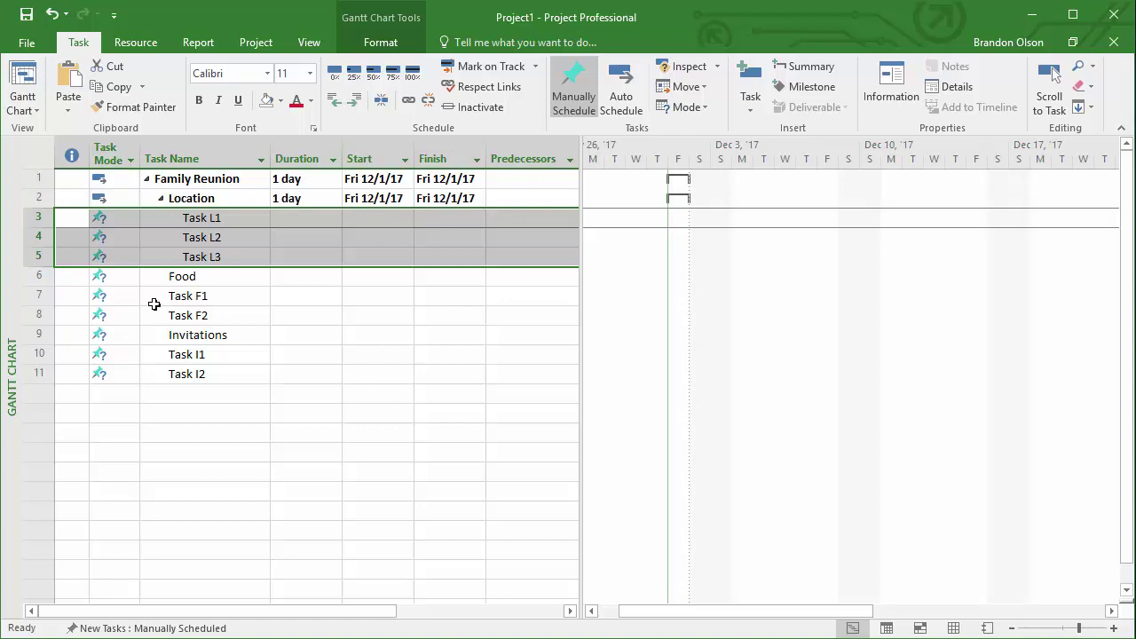
# Indent Task F1 and Task F2 under Food, and Task I1 and Task I2 under Invitations.
pyautogui.moveTo(35, 296); pyautogui.dragTo(55, 325)
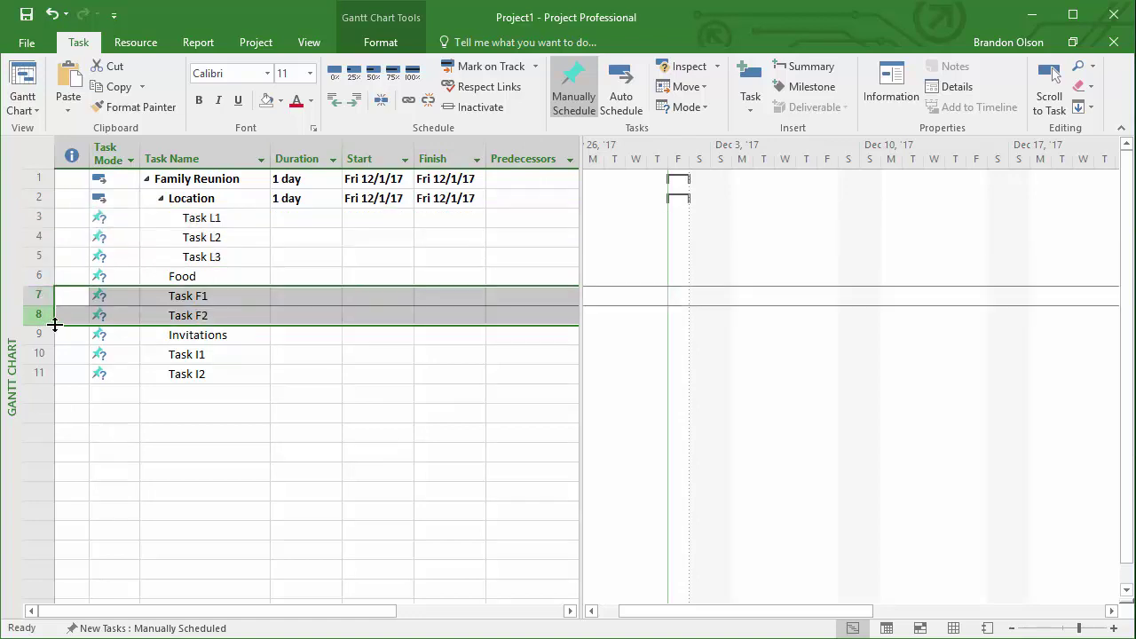
pyautogui.click(355, 99)
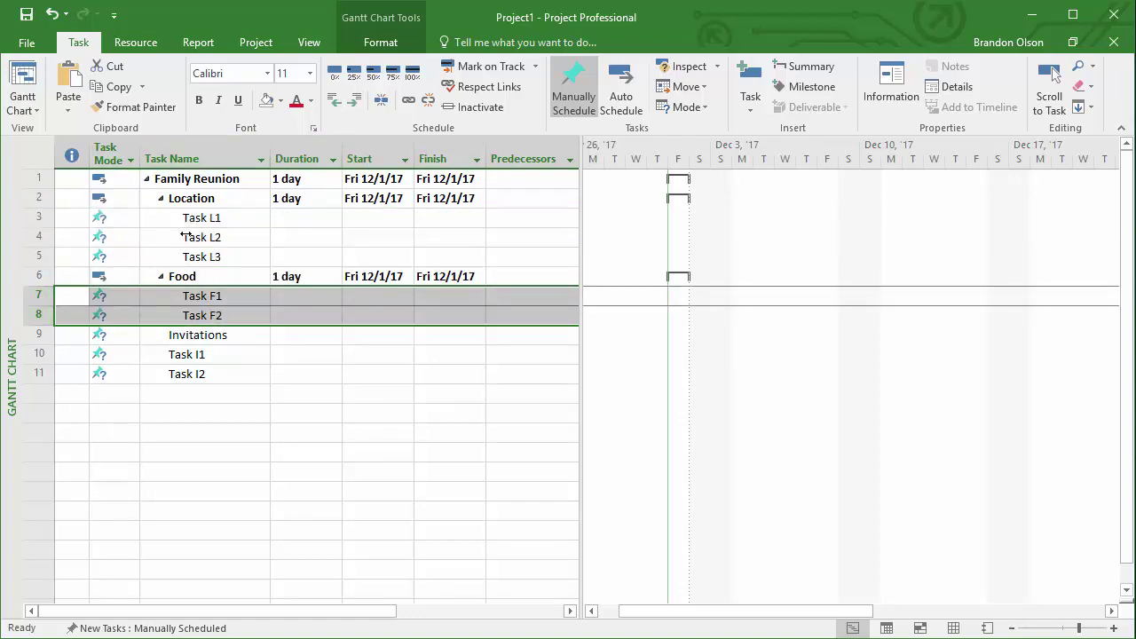
pyautogui.moveTo(35, 353); pyautogui.dragTo(41, 375)
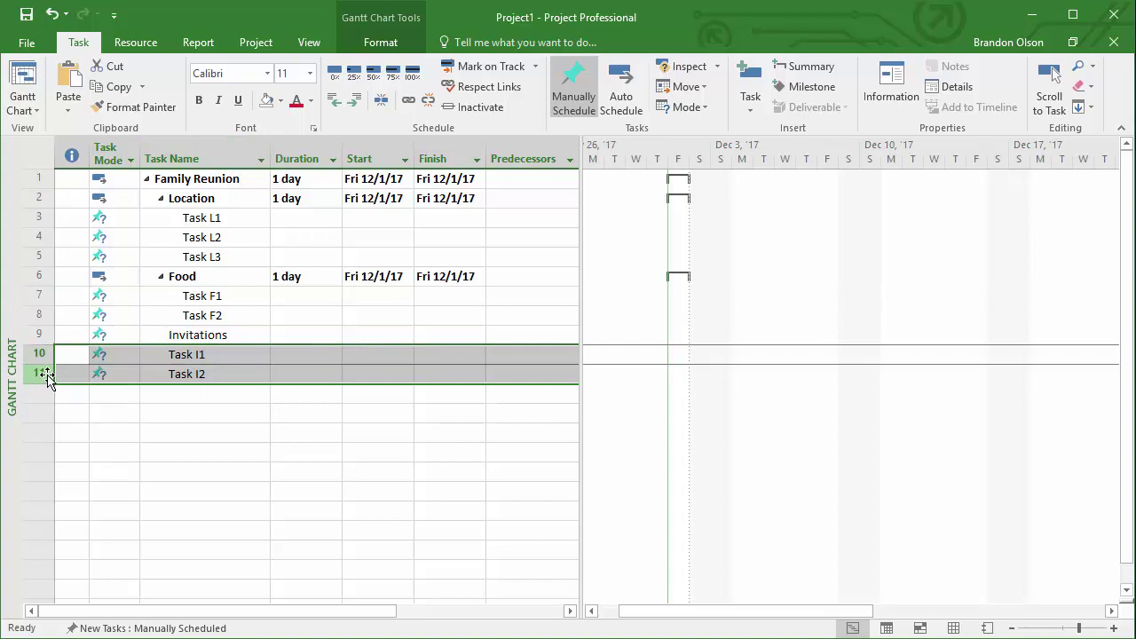
pyautogui.click(359, 103)
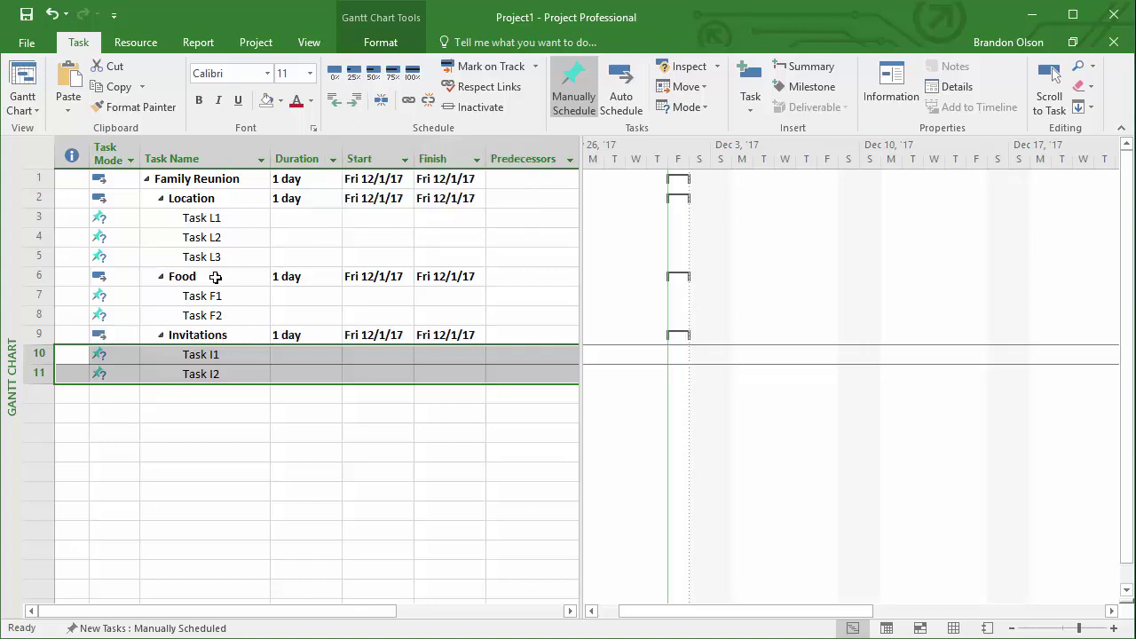
# Collapse and re-expand the Invitations, Food, Location and Family Reunion summary tasks, and check the outline against the Sample WBS diagram.
pyautogui.click(214, 276)
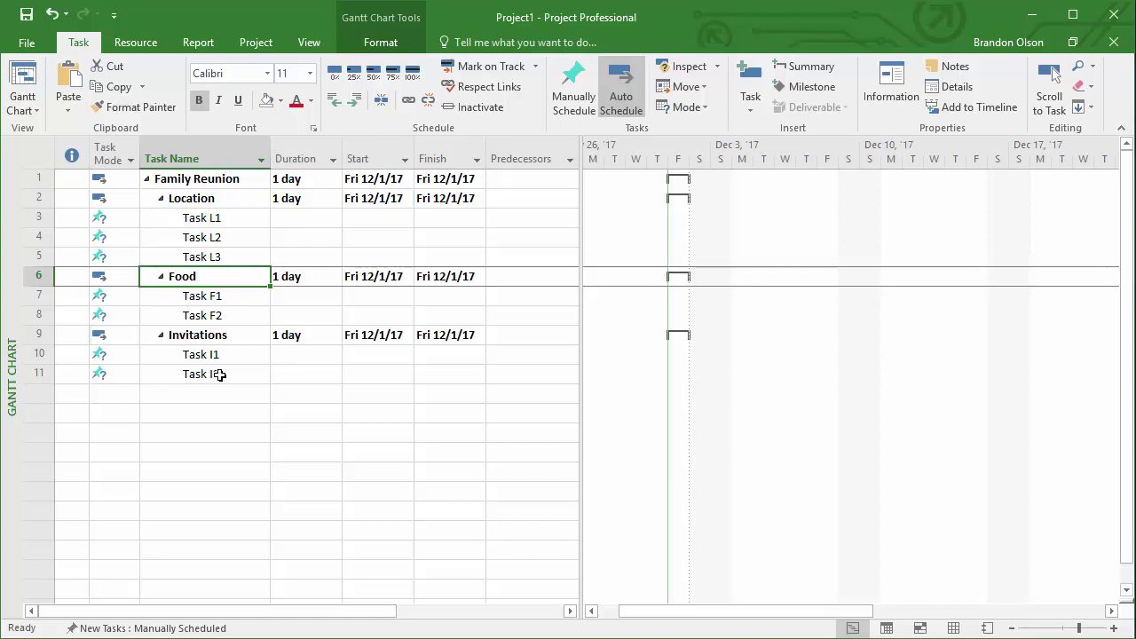
pyautogui.click(161, 337)
pyautogui.click(162, 278)
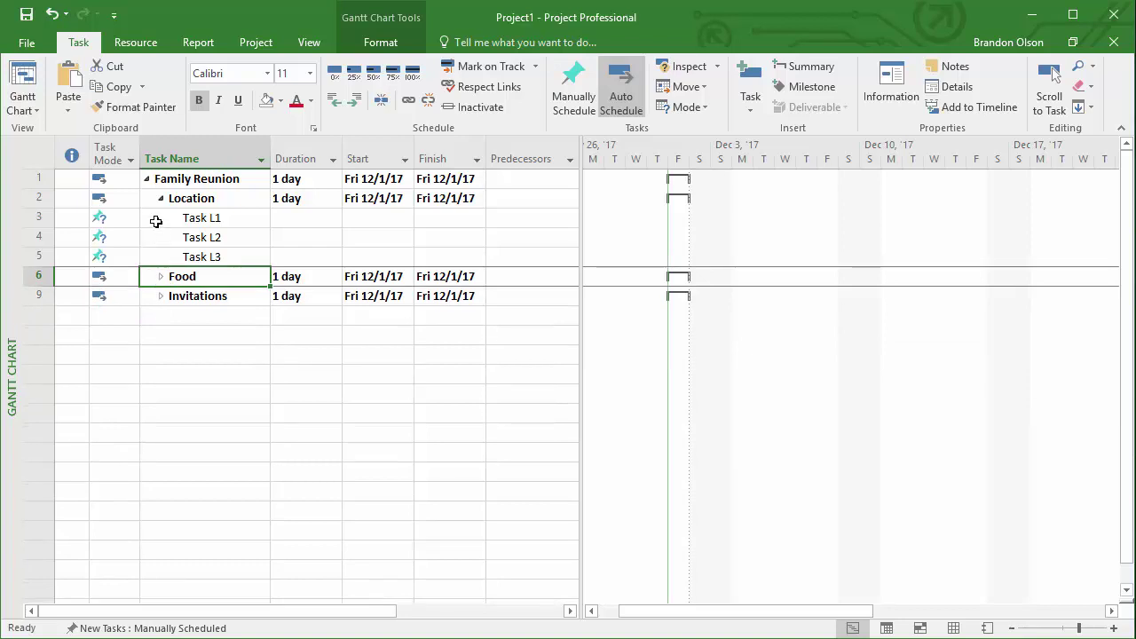
pyautogui.click(161, 199)
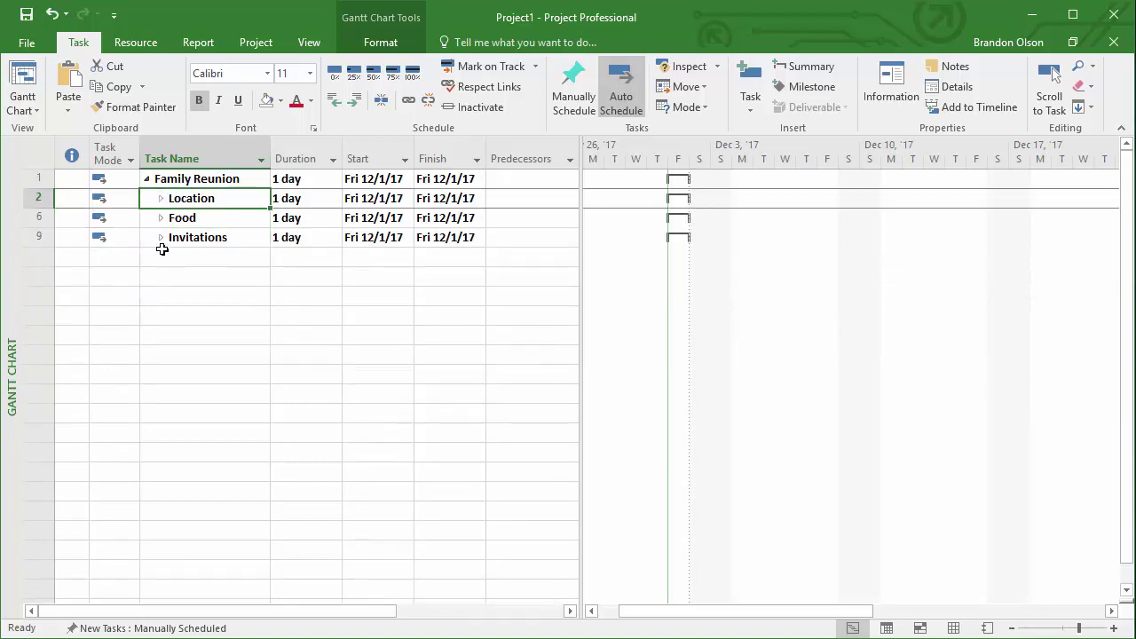
pyautogui.click(161, 238)
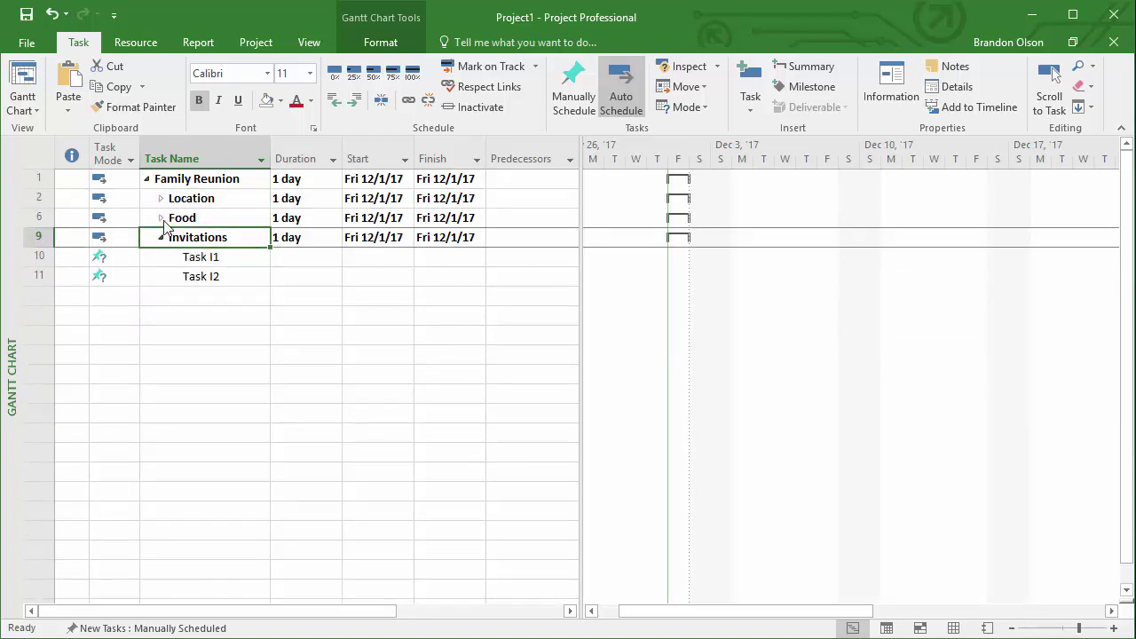
pyautogui.click(161, 219)
pyautogui.click(160, 198)
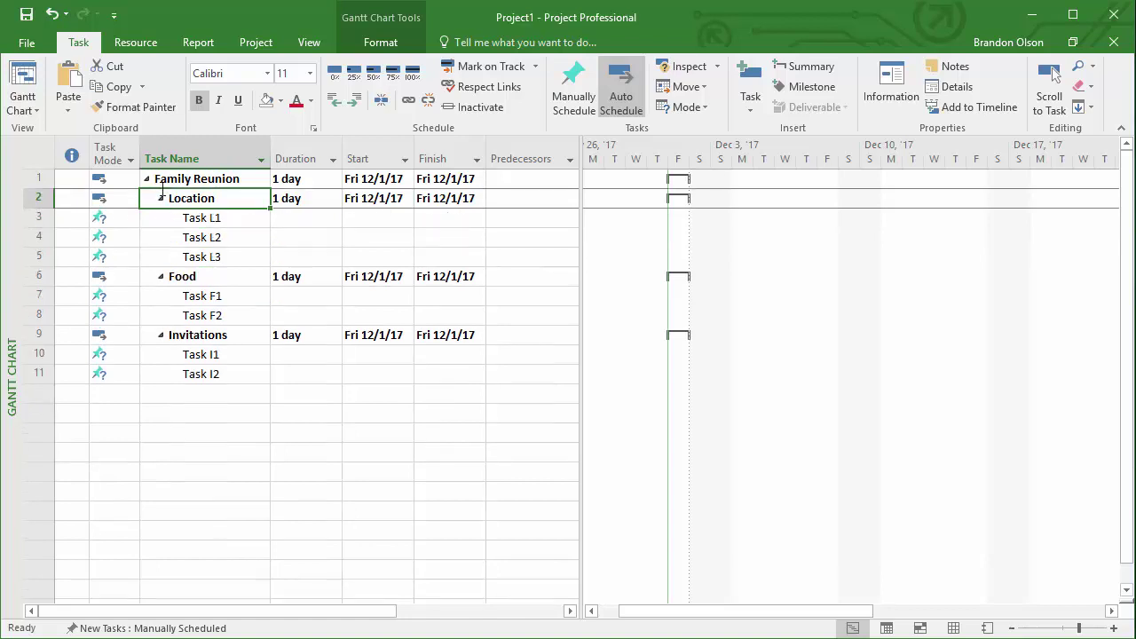
pyautogui.click(146, 178)
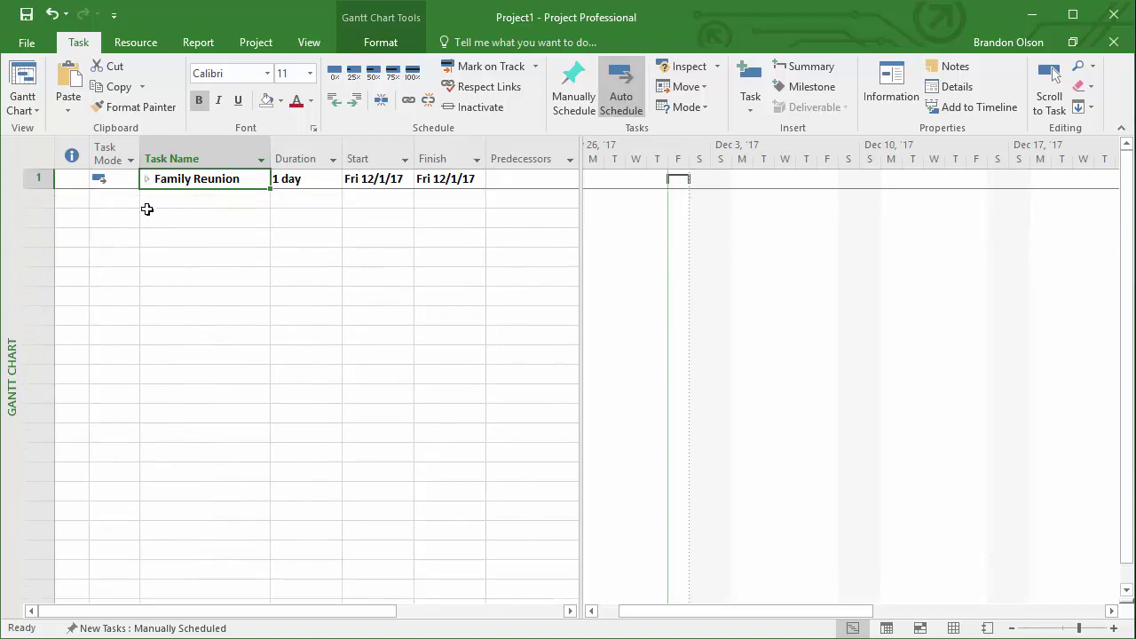
pyautogui.click(146, 178)
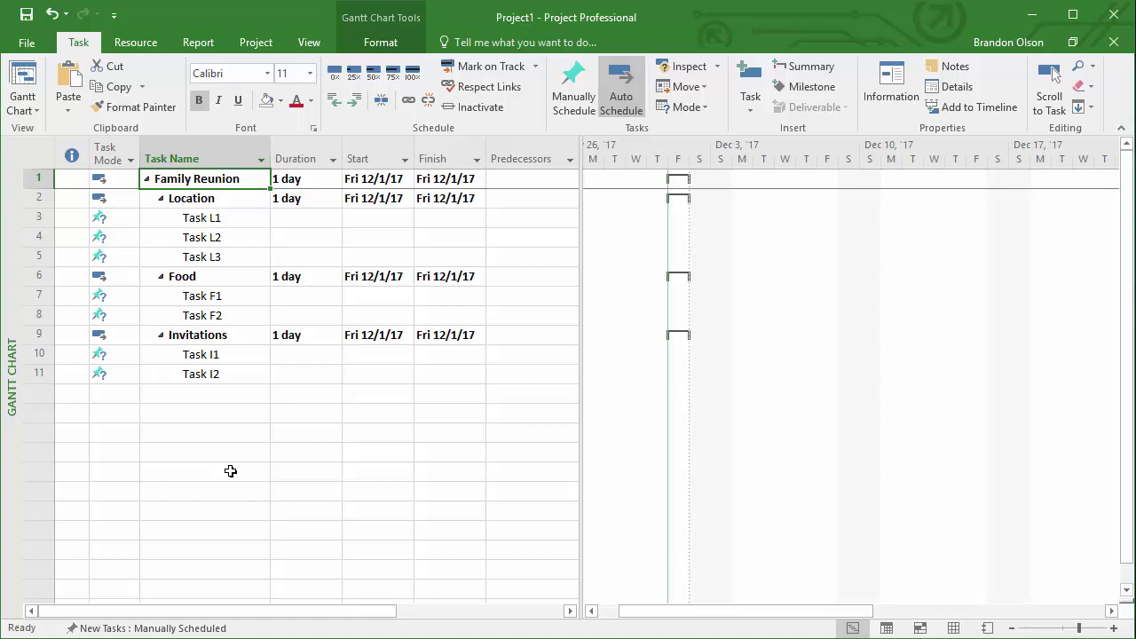
pyautogui.hotkey('alt', 'Tab')
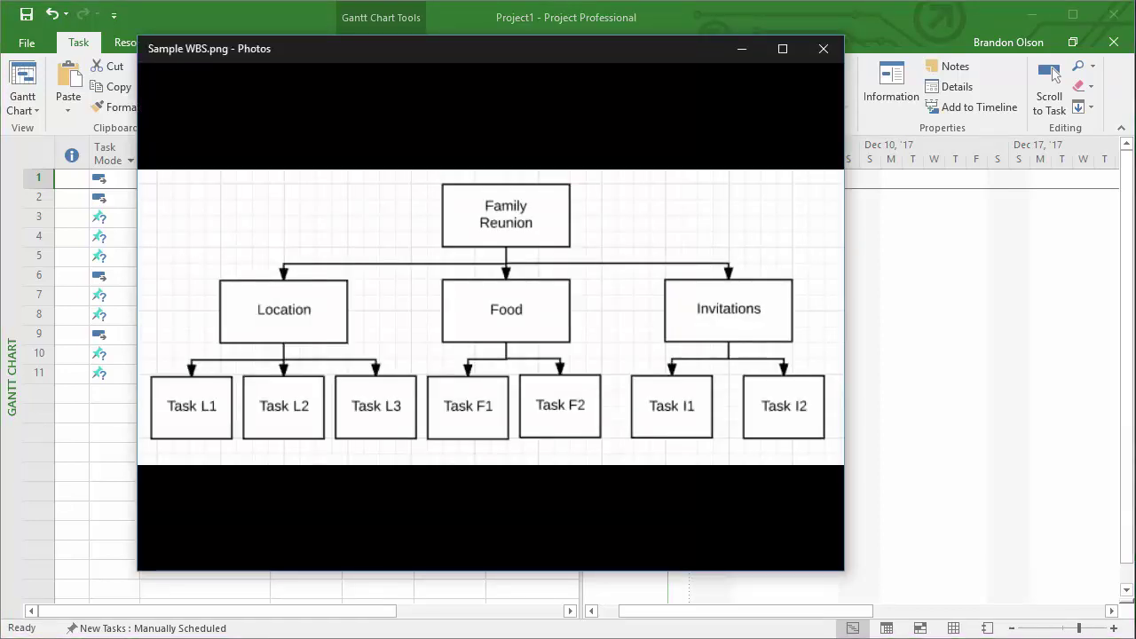
pyautogui.click(742, 50)
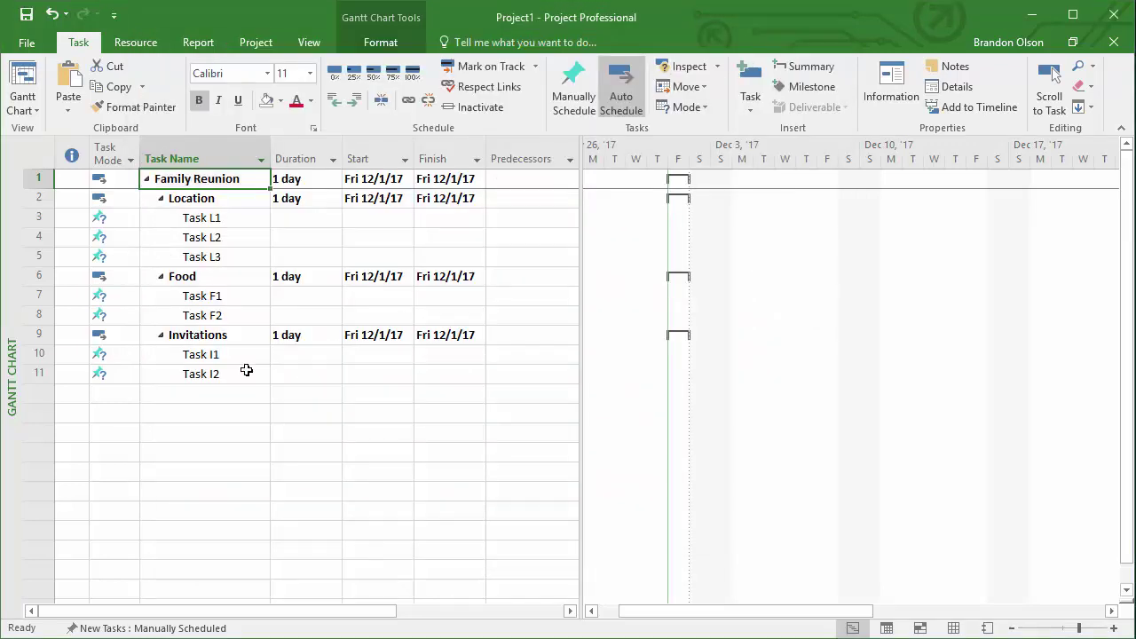